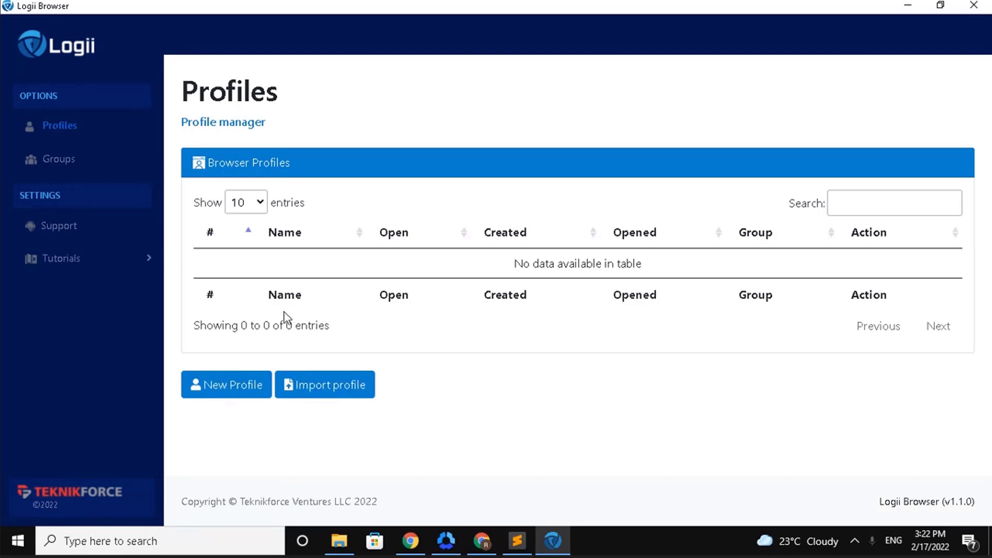
# Step: Start a new profile named 'Raziya' with description 'this for marketing', leaving the group list unchosen
pyautogui.click(223, 391)
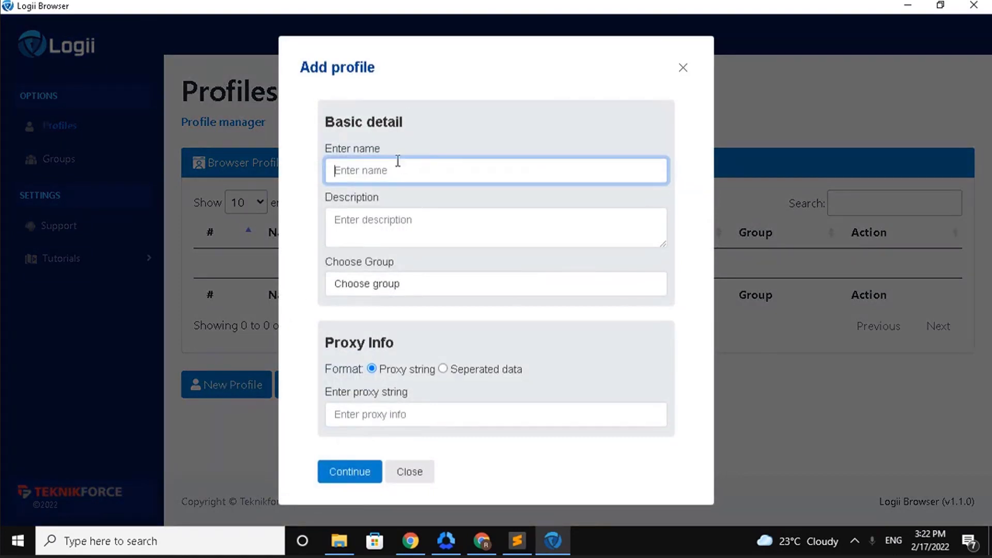
pyautogui.write('Raziya')
pyautogui.click(389, 228)
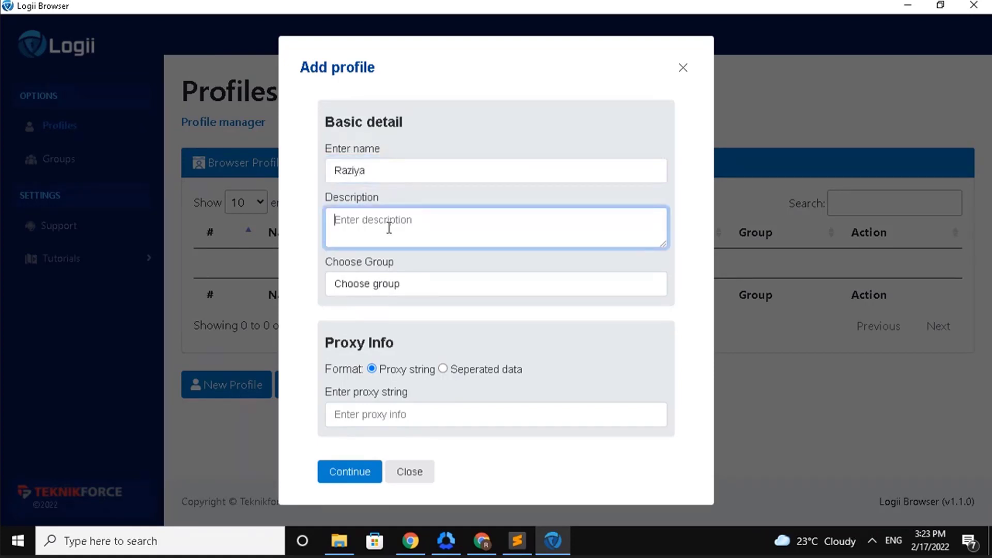
pyautogui.write('this for marketing')
pyautogui.click(417, 288)
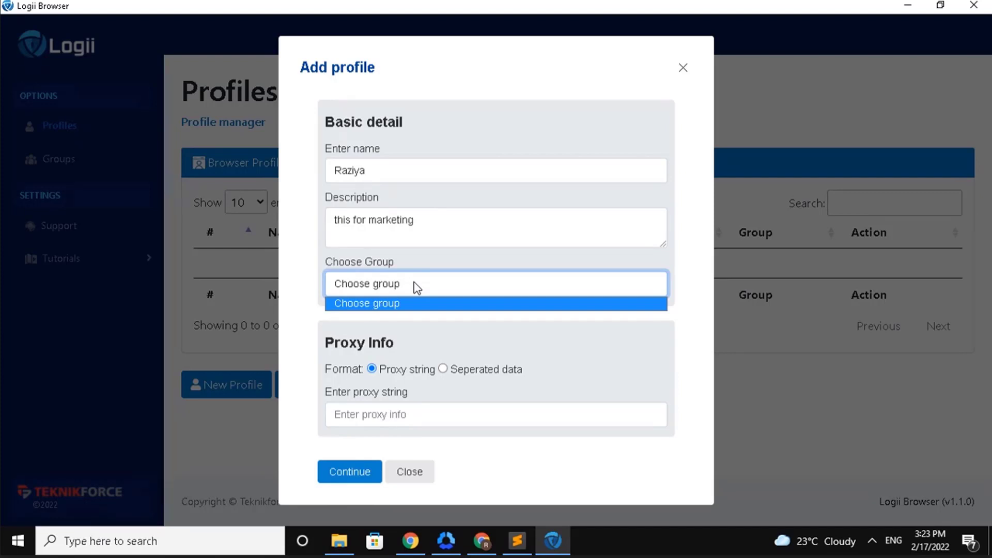
# Step: Save the profile with no group and no proxy, leaving the HTTP proxy fields empty
pyautogui.click(419, 326)
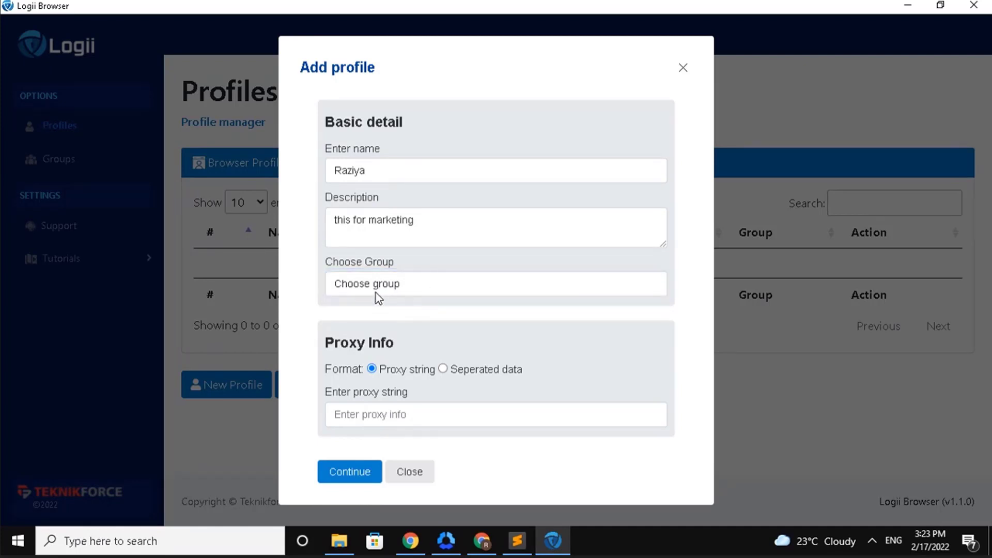
pyautogui.click(363, 399)
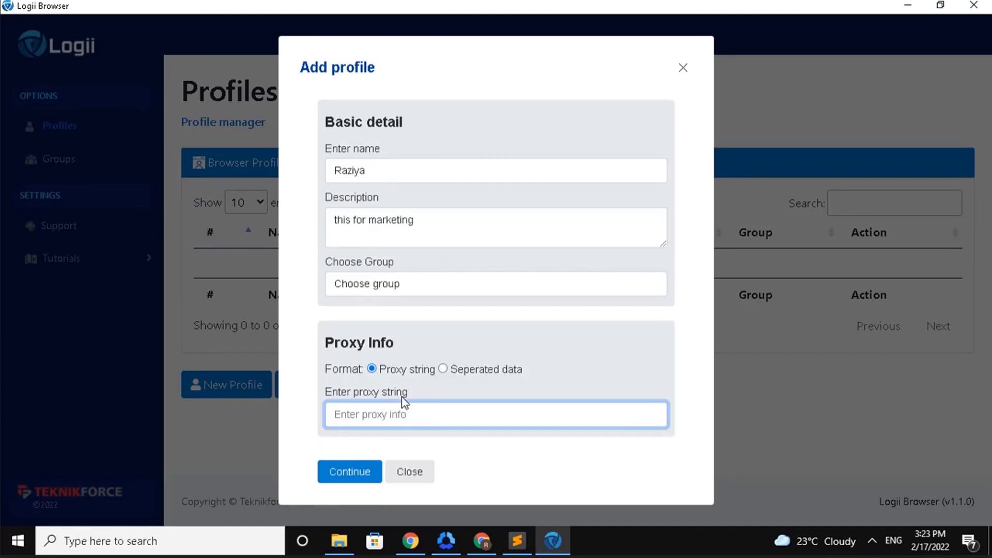
pyautogui.click(442, 369)
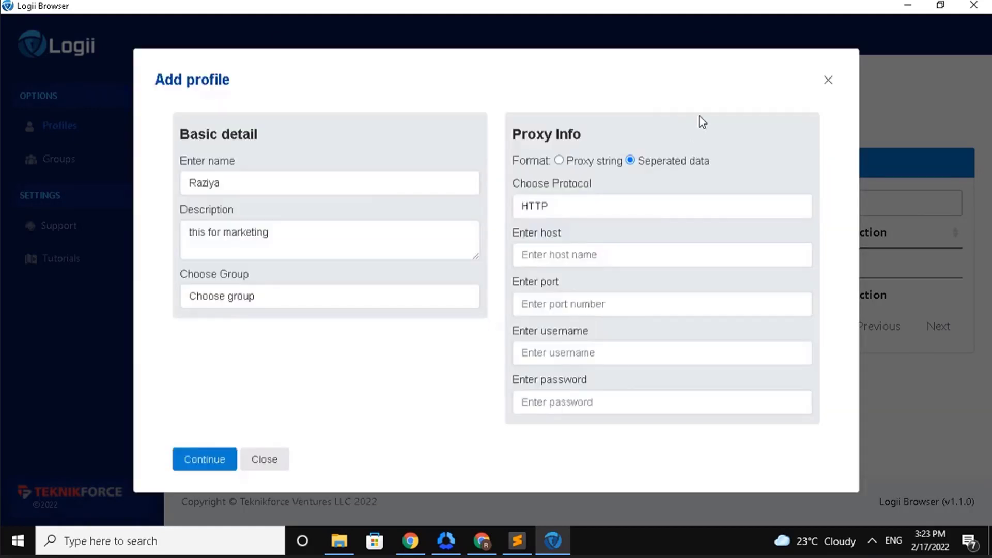
pyautogui.click(577, 212)
pyautogui.click(568, 255)
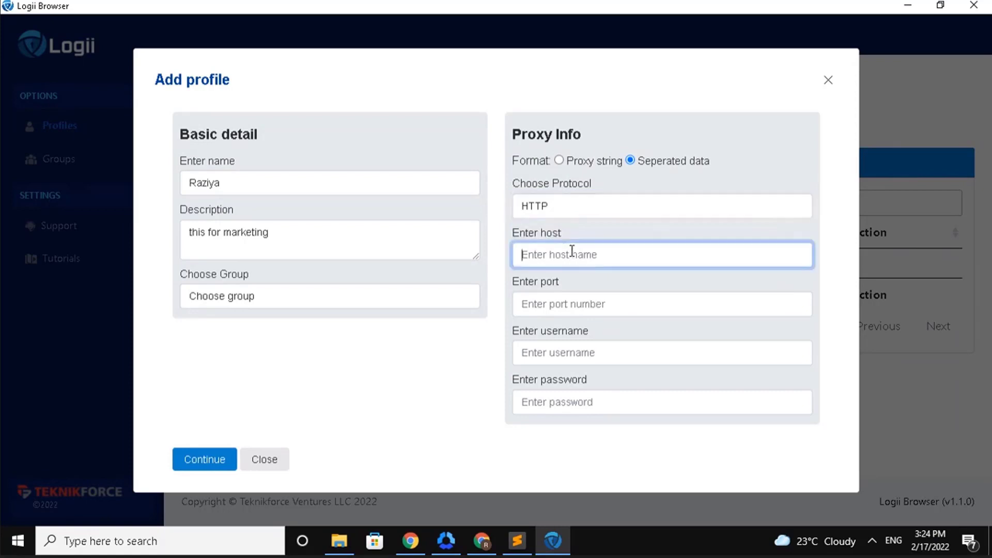
pyautogui.click(583, 303)
pyautogui.click(575, 349)
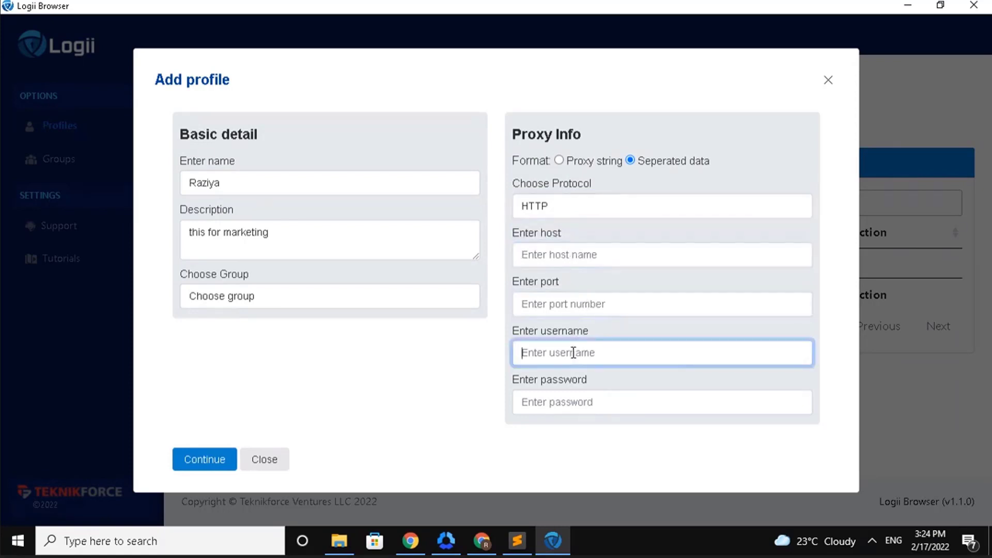
pyautogui.click(578, 401)
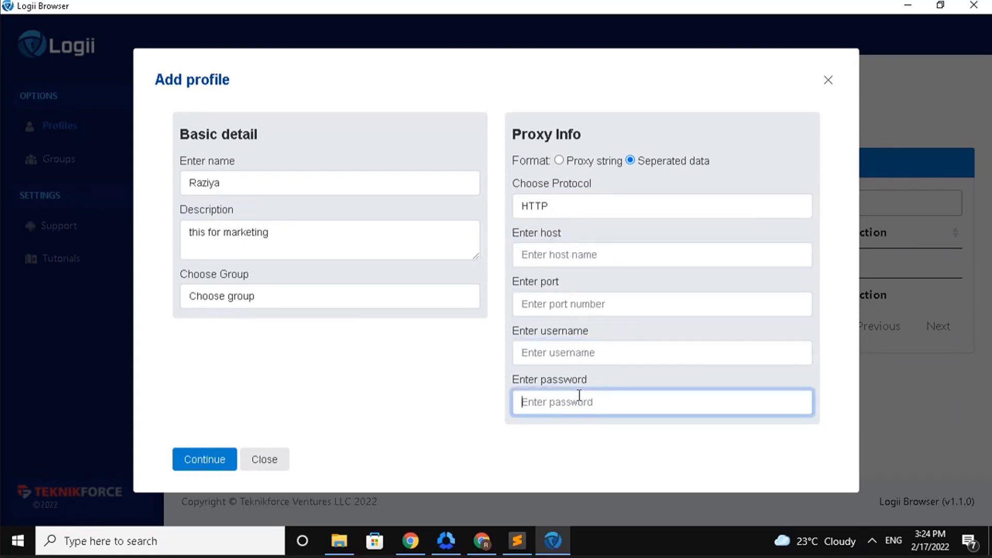
pyautogui.click(558, 160)
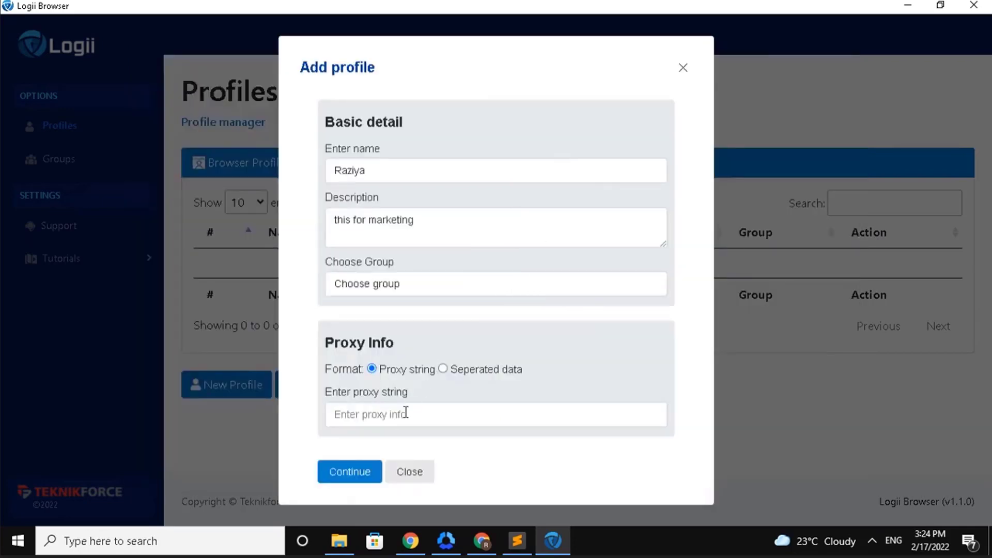
pyautogui.click(345, 474)
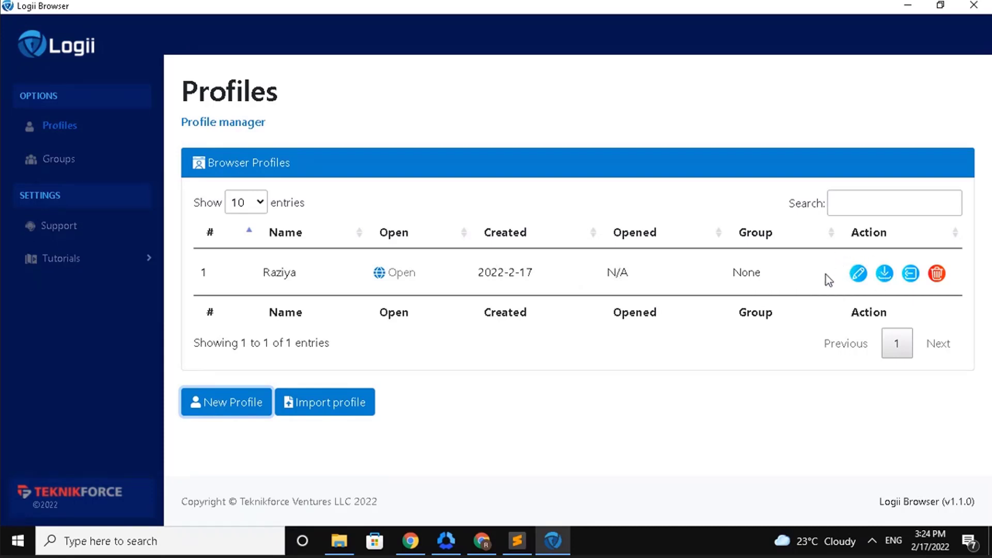
pyautogui.click(857, 274)
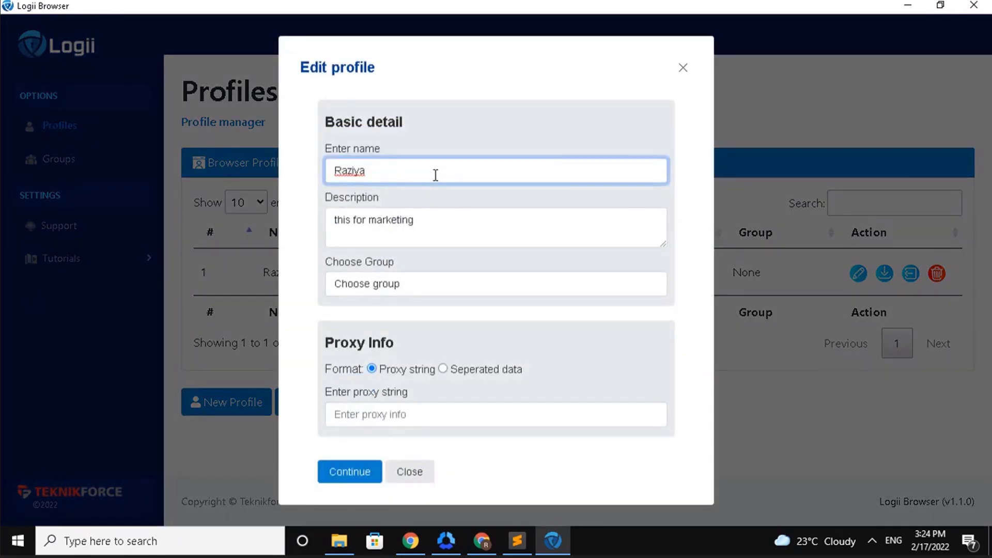
pyautogui.write('Qamar')
pyautogui.click(349, 471)
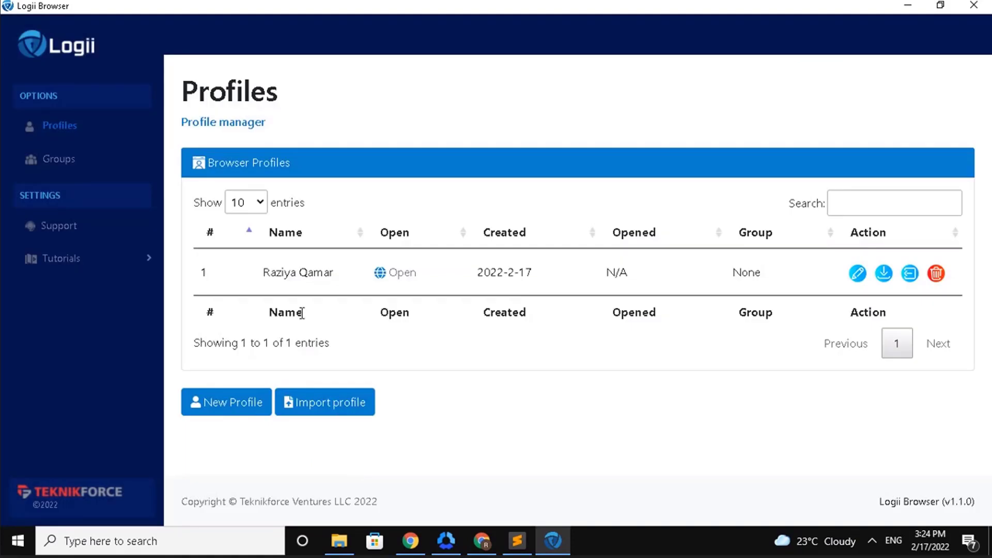
# Step: Select the profile's name in the table and cancel the profile export dialog
pyautogui.moveTo(265, 274); pyautogui.dragTo(339, 279)
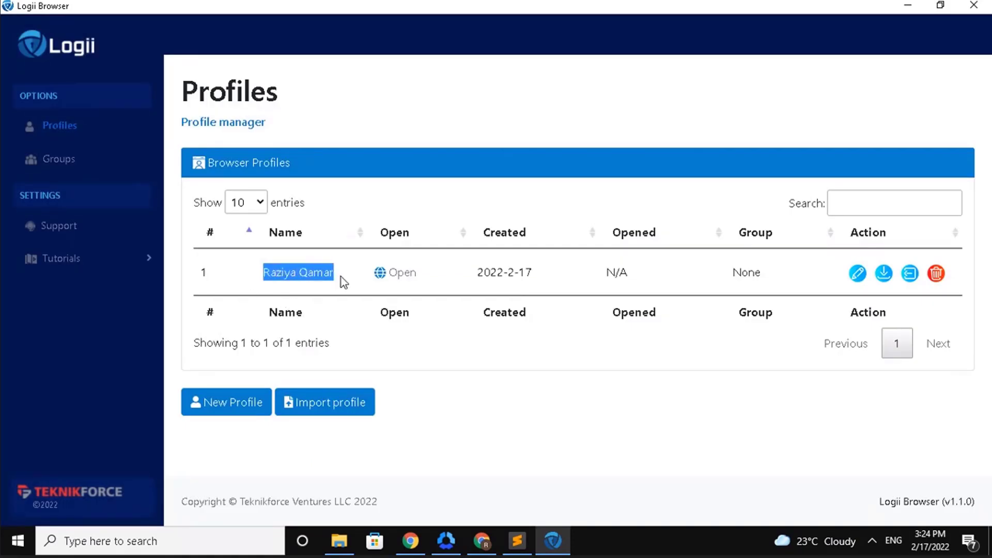
pyautogui.click(884, 274)
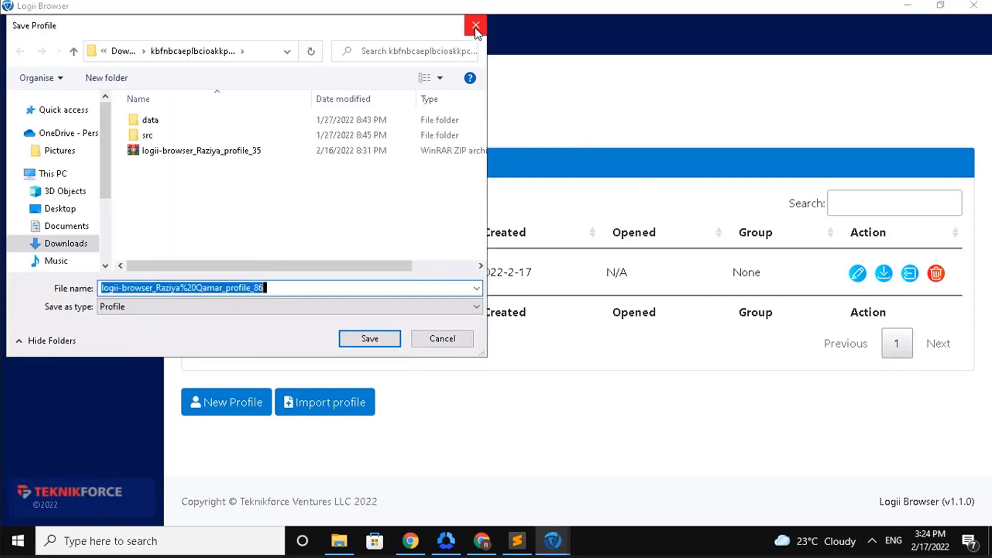
pyautogui.click(474, 26)
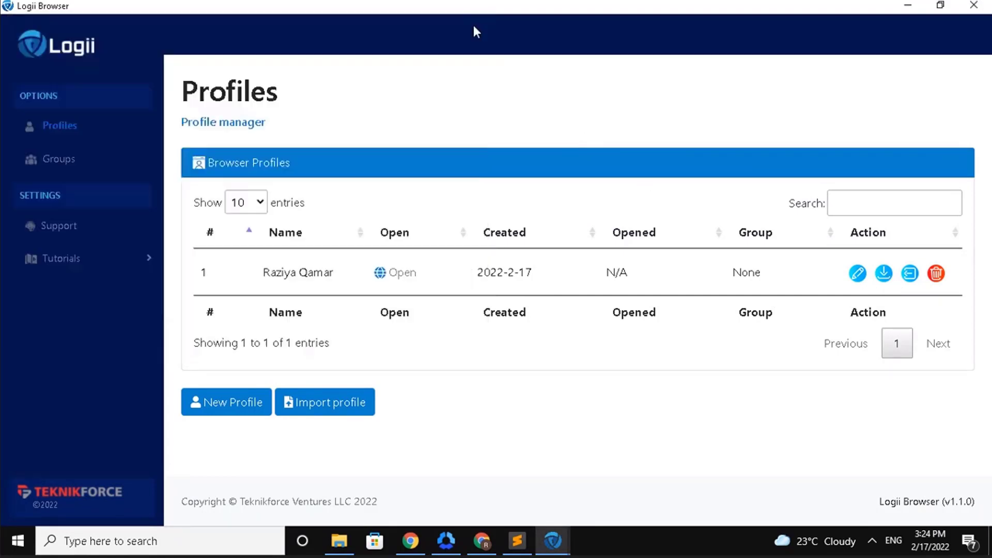
pyautogui.click(910, 274)
pyautogui.click(910, 273)
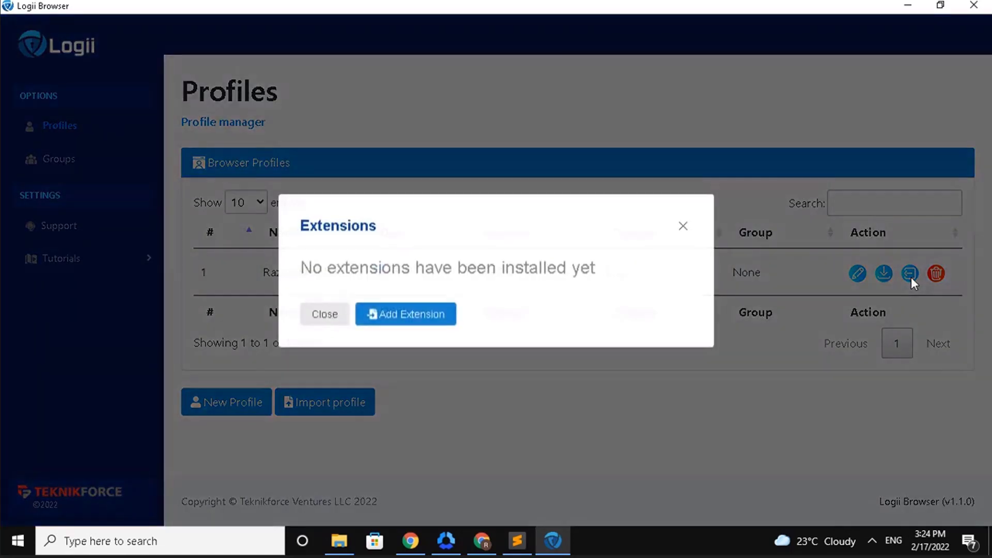
pyautogui.click(401, 316)
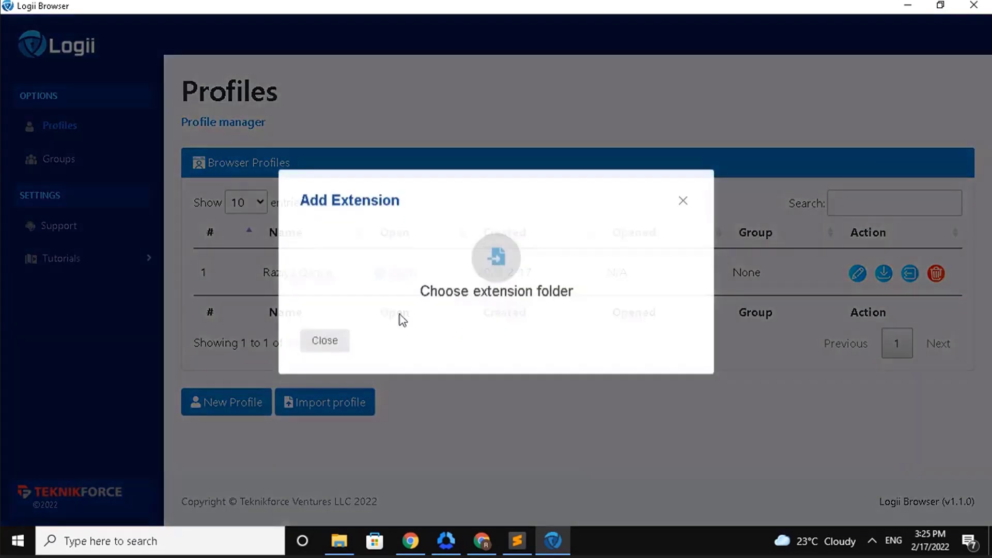
pyautogui.click(513, 265)
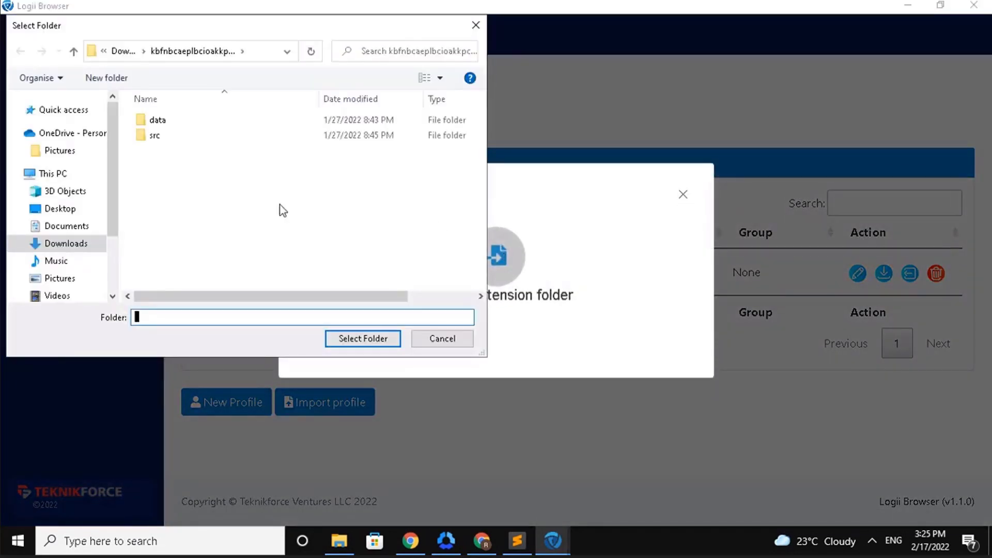
pyautogui.click(86, 247)
pyautogui.click(216, 210)
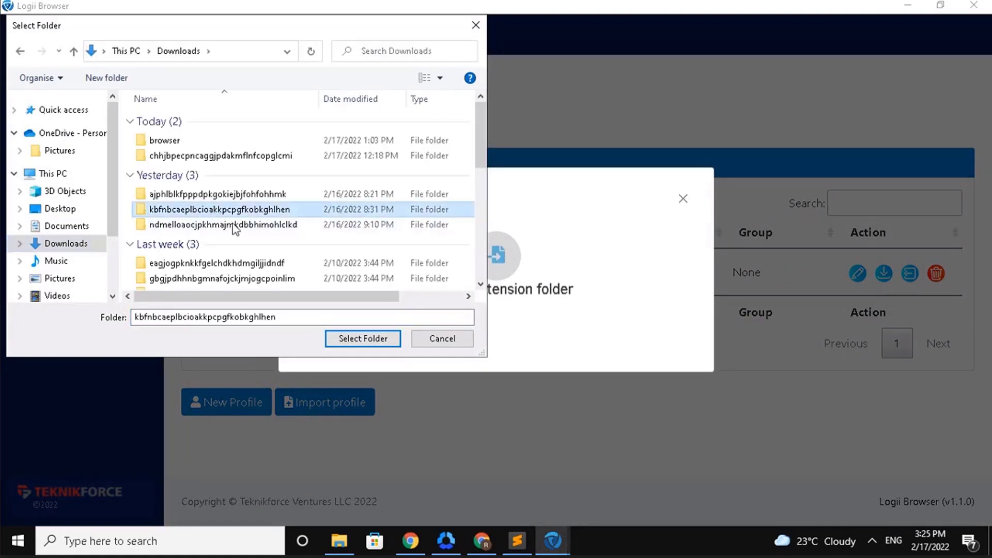
pyautogui.click(369, 343)
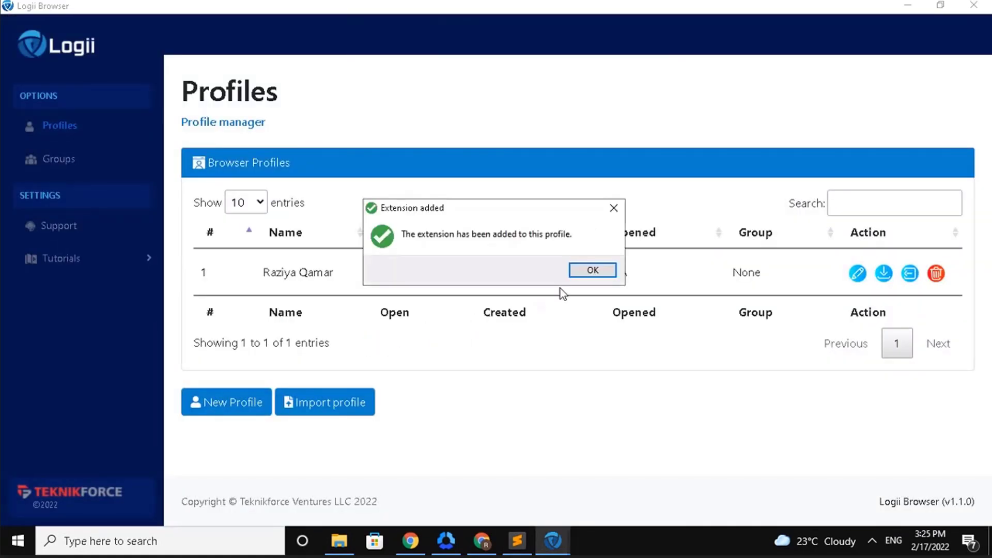
# Step: Confirm Grammarly appears in Raziya Qamar's installed extensions list
pyautogui.click(593, 269)
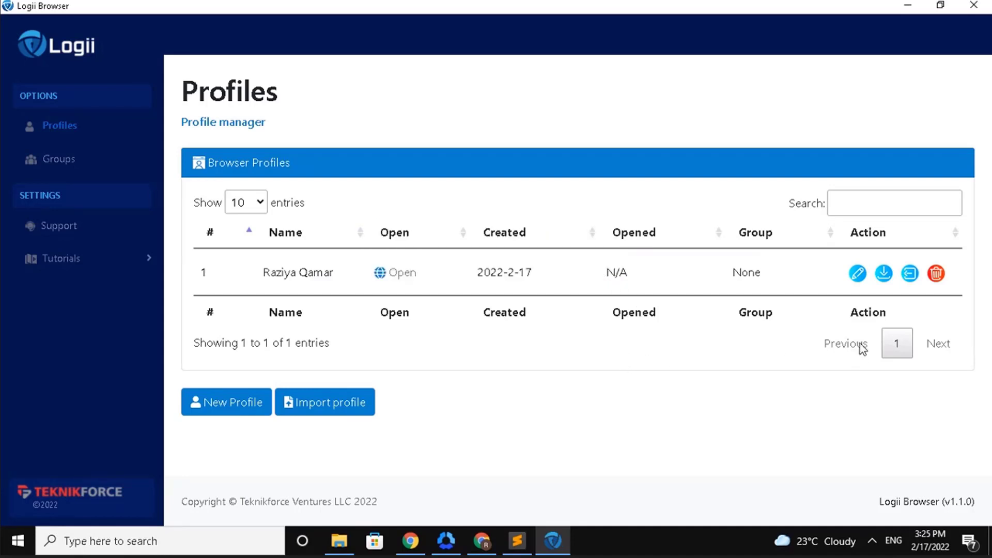
pyautogui.click(910, 274)
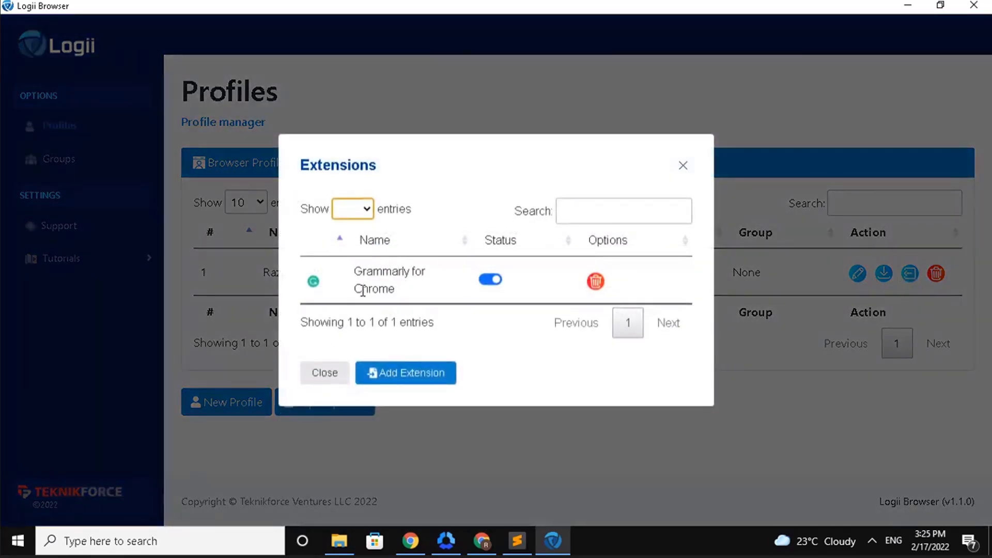
pyautogui.click(682, 165)
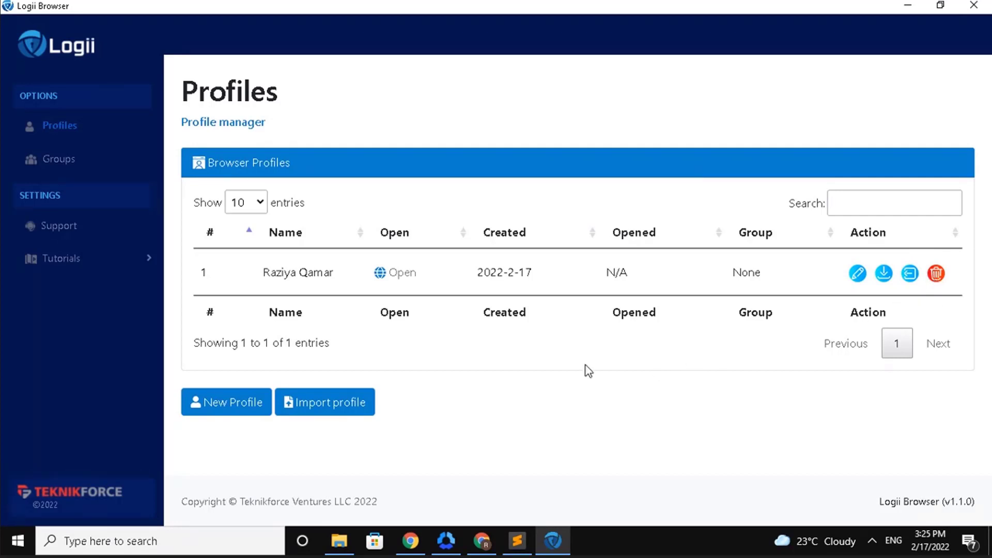
# Step: Create a new profile named 'Jhon'
pyautogui.click(234, 406)
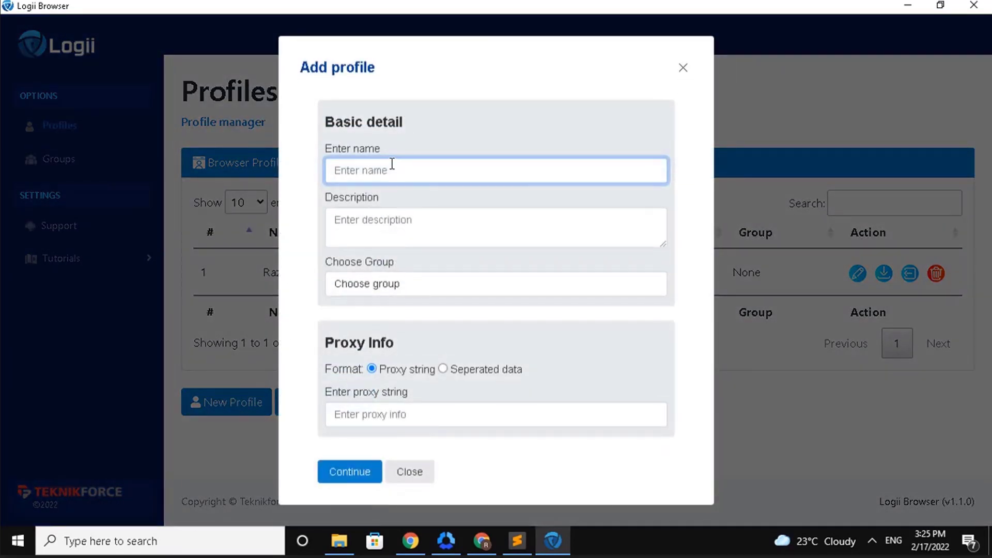
pyautogui.write('Jhon')
pyautogui.click(352, 473)
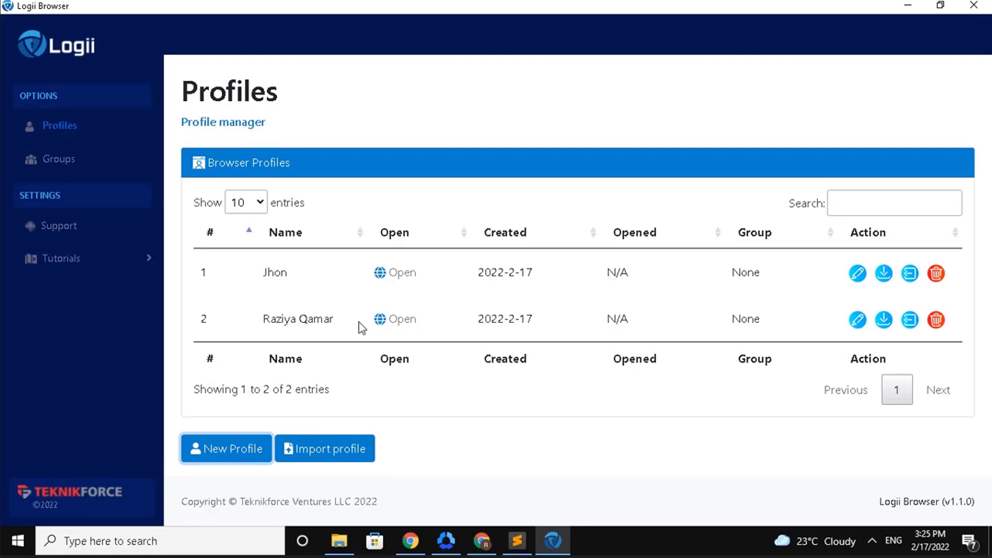
# Step: Create another new profile named 'James'
pyautogui.click(231, 459)
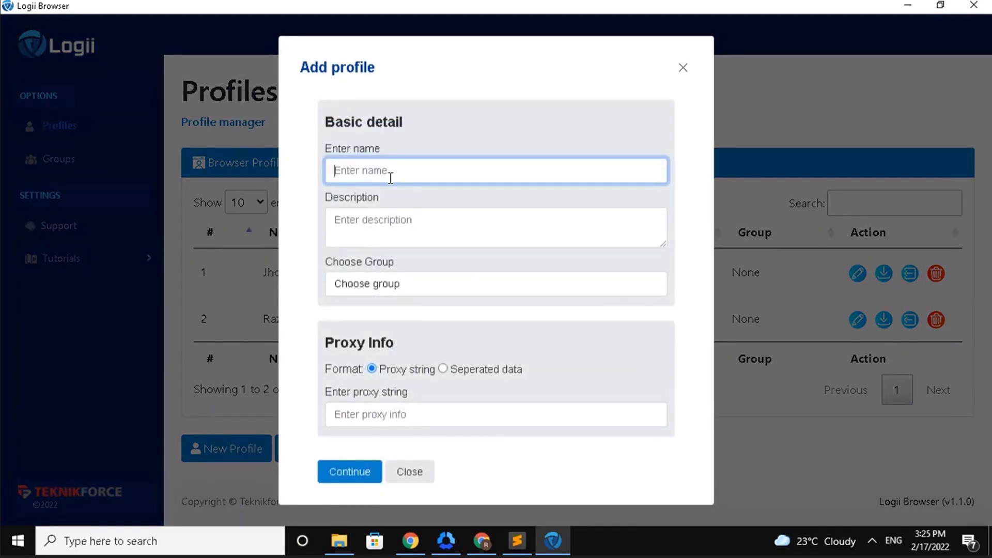
pyautogui.write('James')
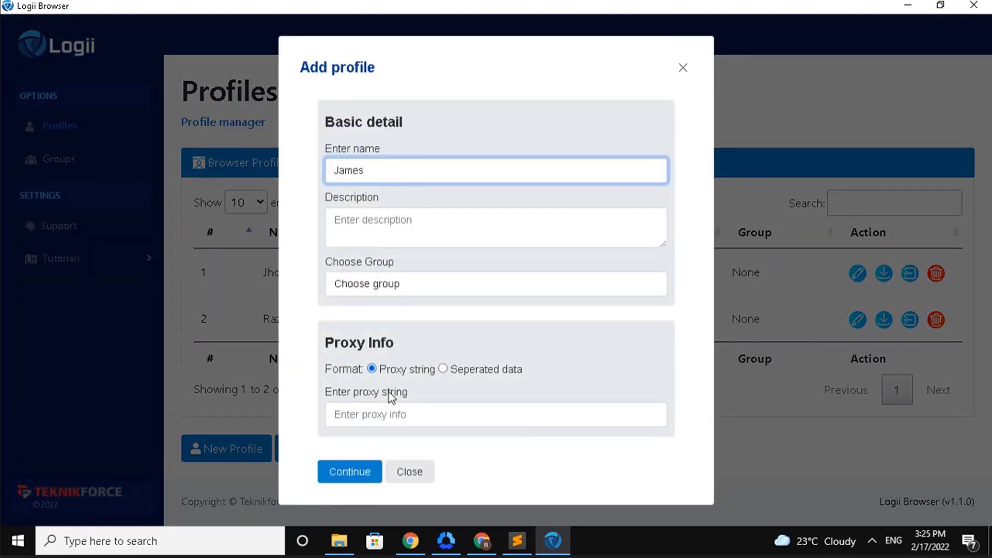
pyautogui.click(346, 472)
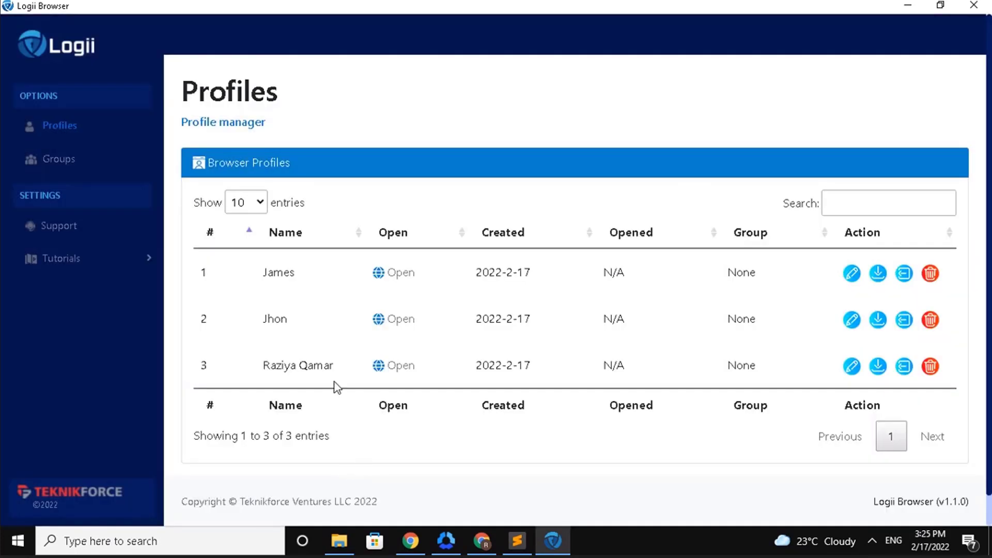
# Step: Scroll the Profiles page to reach James's row
pyautogui.scroll(-1, 386, 324)
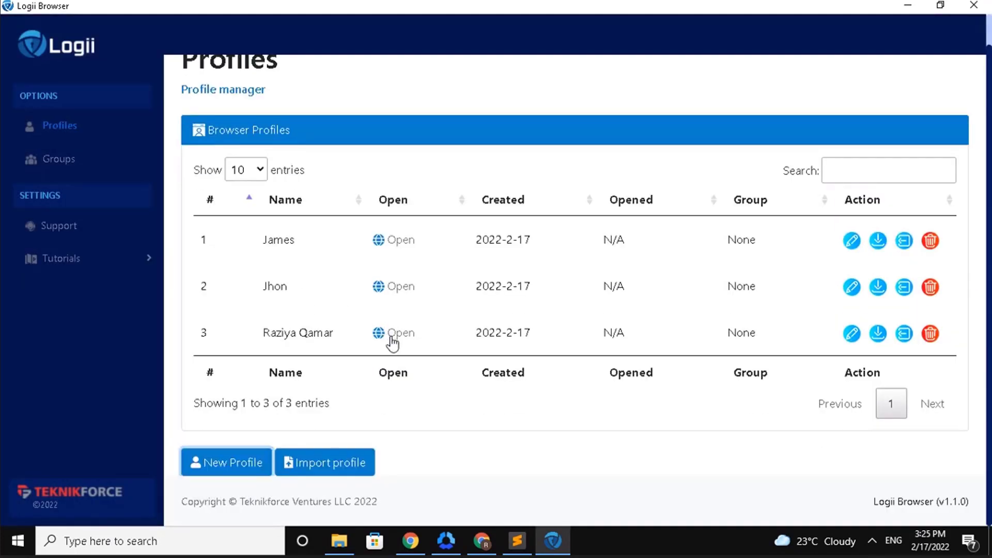
pyautogui.scroll(1, 381, 334)
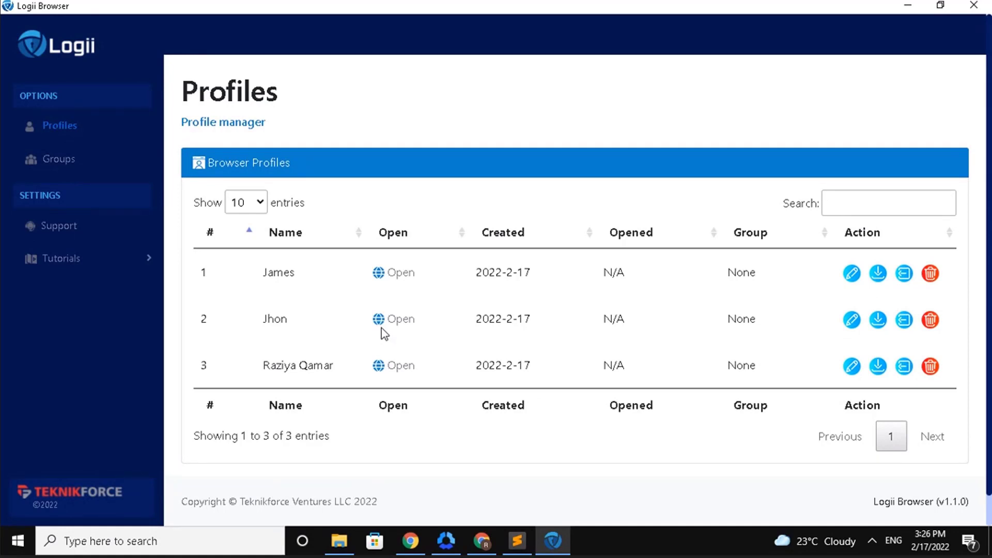
pyautogui.scroll(-1, 384, 334)
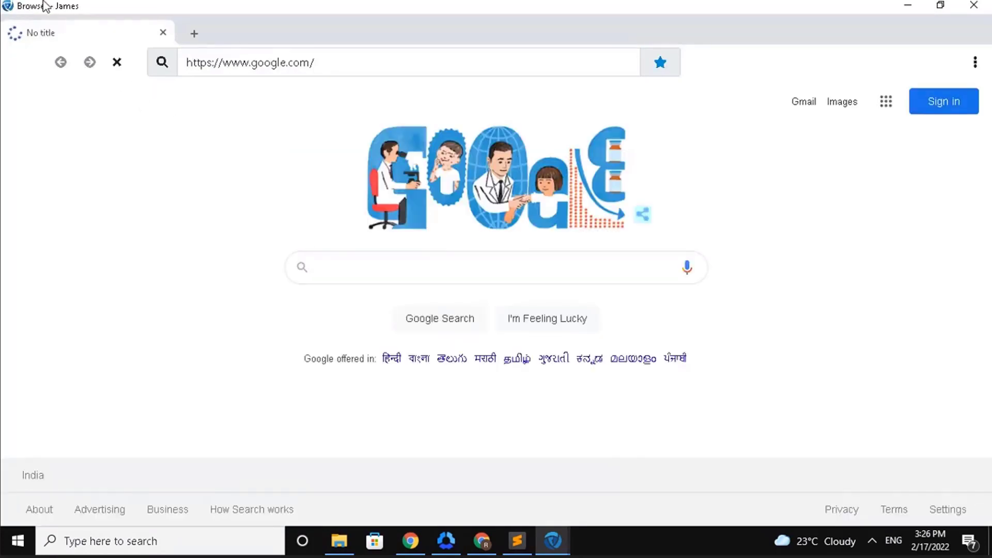
pyautogui.click(907, 7)
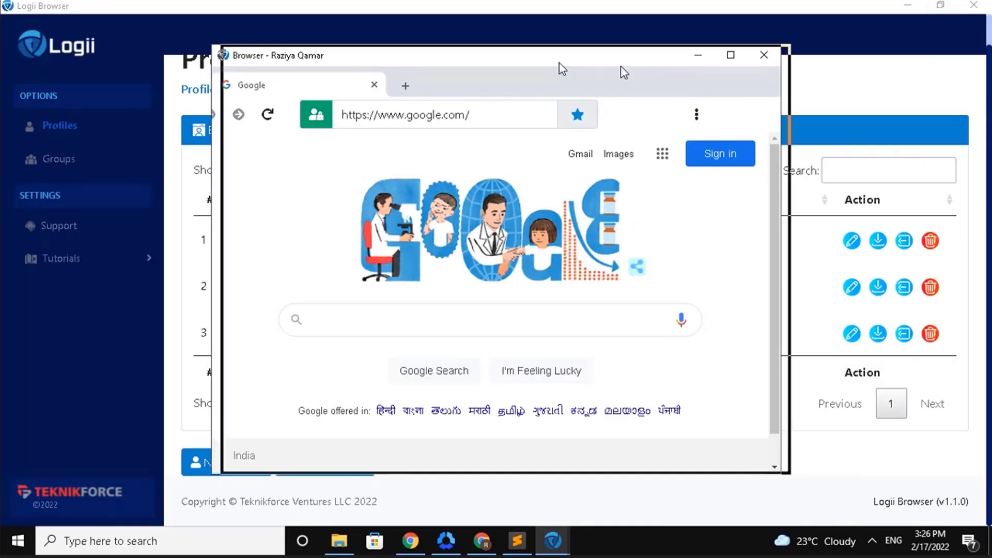
pyautogui.click(280, 61)
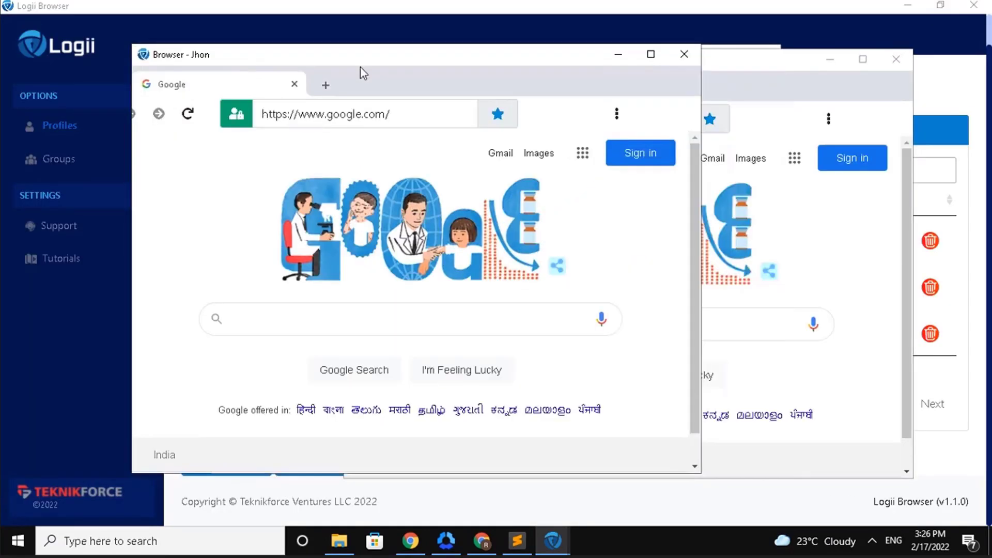
pyautogui.moveTo(472, 78); pyautogui.dragTo(460, 80)
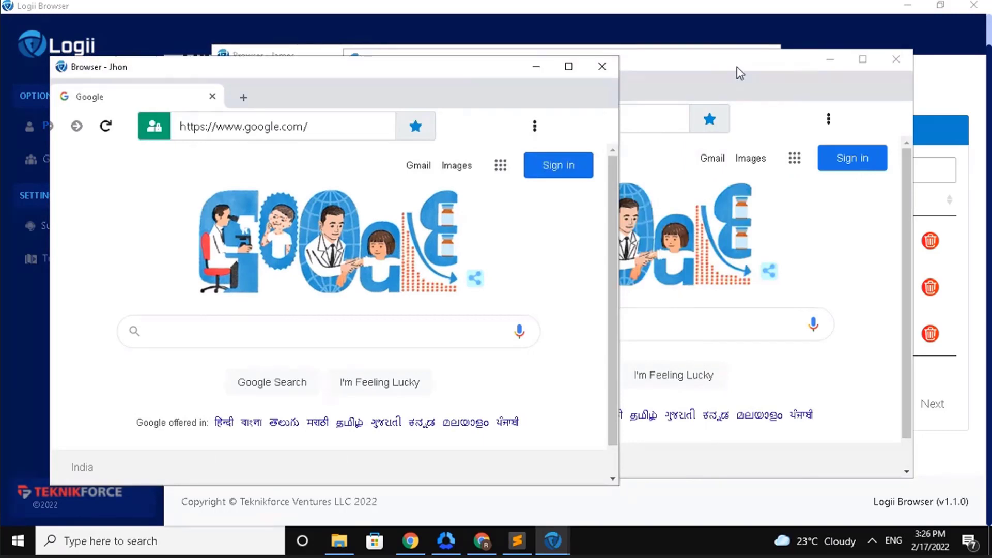
pyautogui.moveTo(737, 72); pyautogui.dragTo(755, 150)
pyautogui.moveTo(381, 83); pyautogui.dragTo(370, 126)
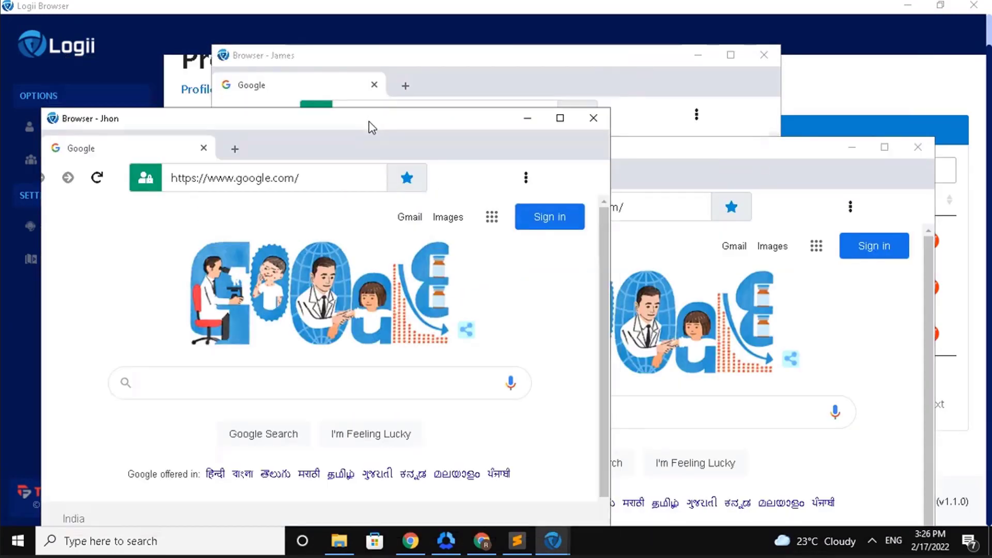
# Step: Reposition James's window, bring each profile window forward, then return to the profile manager
pyautogui.moveTo(549, 49); pyautogui.dragTo(537, 44)
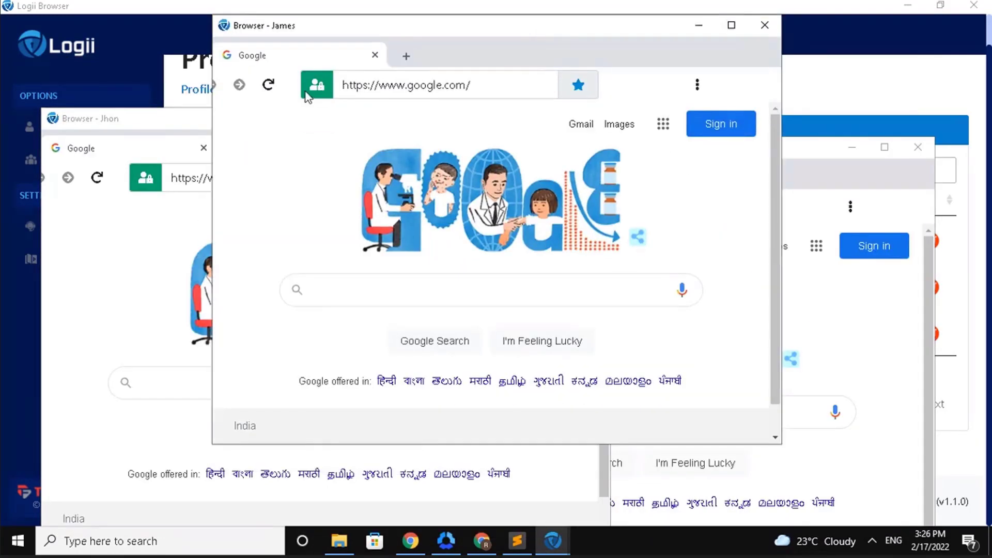
pyautogui.click(157, 123)
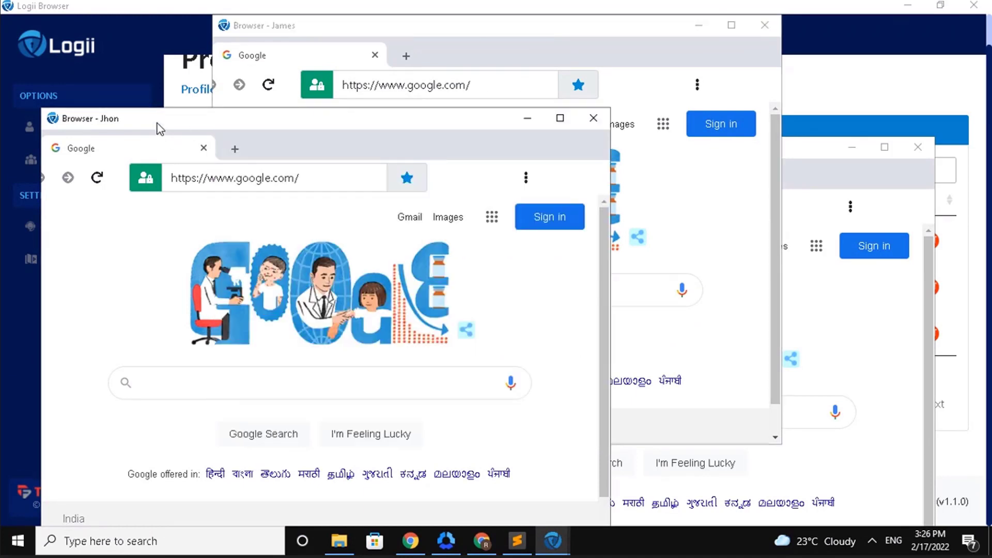
pyautogui.click(816, 152)
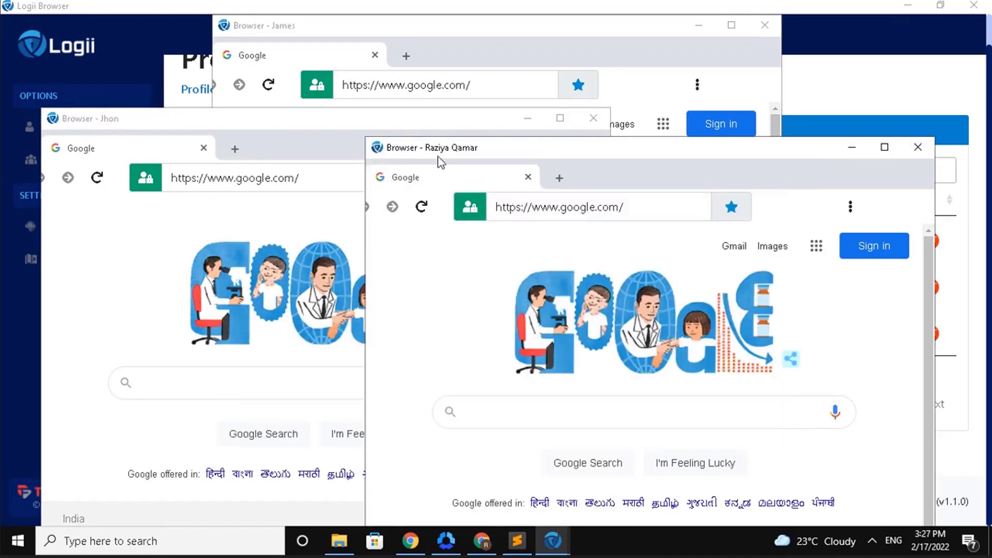
pyautogui.click(842, 69)
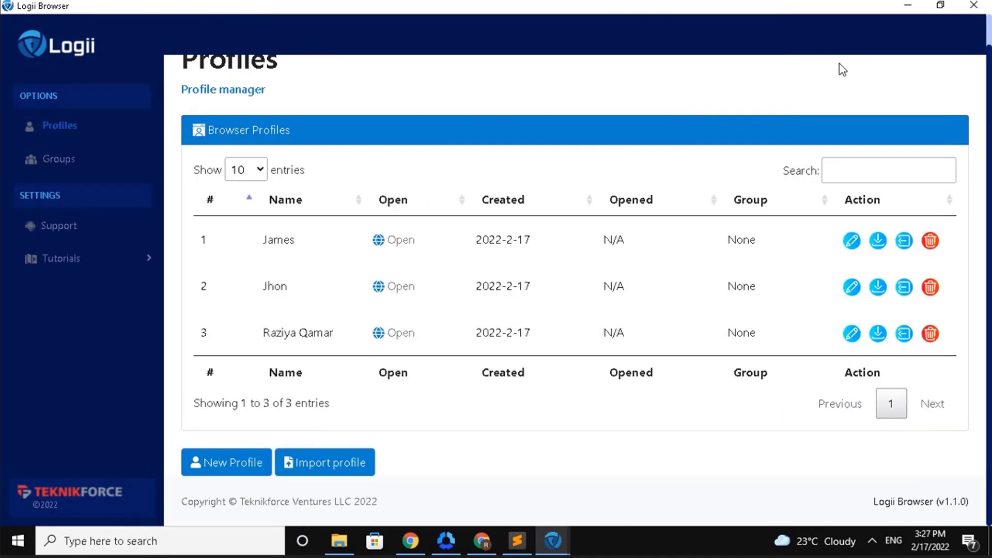